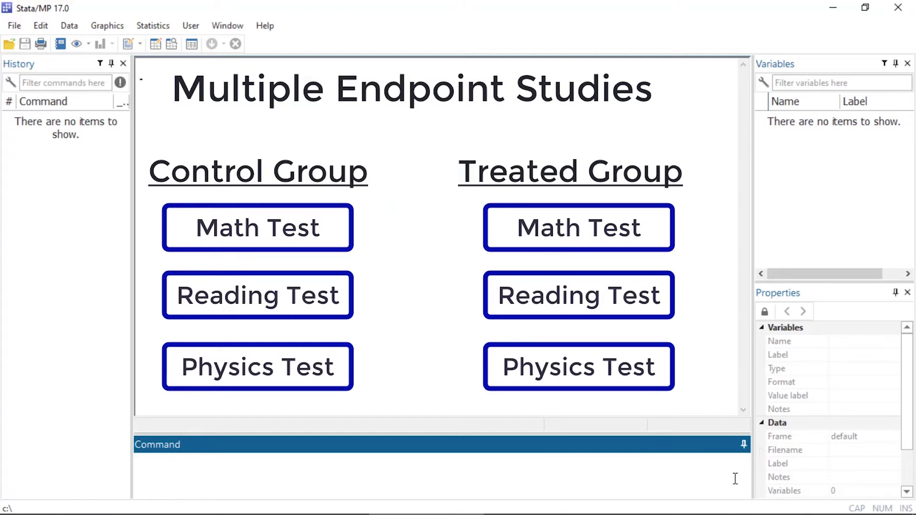
# Load the smokecess.dta smoking-cessation dataset
pyautogui.click(9, 44)
pyautogui.click(169, 135)
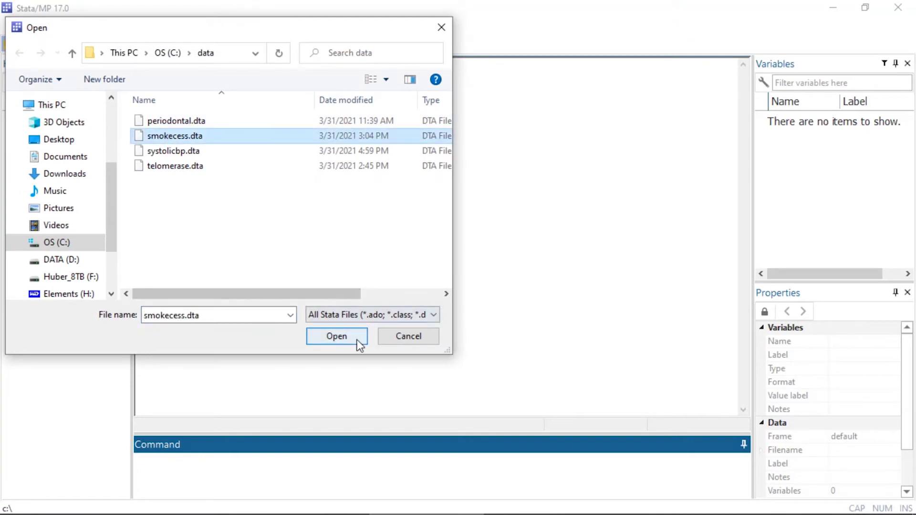
pyautogui.click(357, 340)
pyautogui.write('describe')
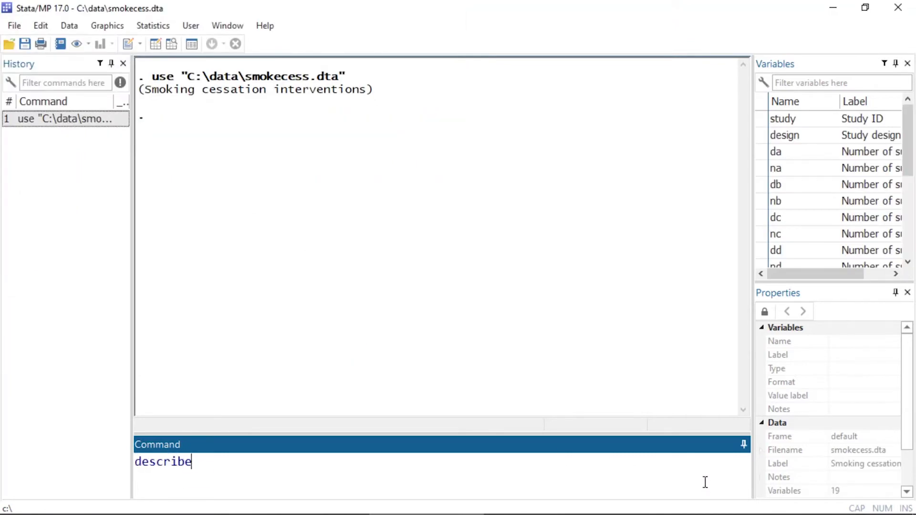
# Describe the dataset's 19 variables, then clear the Results window with cls
pyautogui.press('Return')
pyautogui.moveTo(743, 391); pyautogui.dragTo(744, 331)
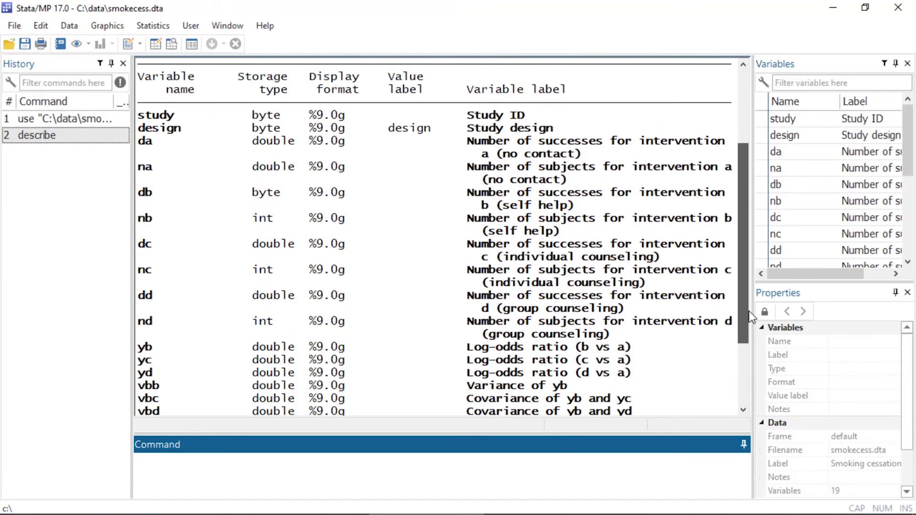
pyautogui.click(686, 477)
pyautogui.write('cls')
pyautogui.press('Return')
# In the Meta-analysis Control Panel's Multivariate pane, set dependent variables yb, yc and yd
pyautogui.click(152, 29)
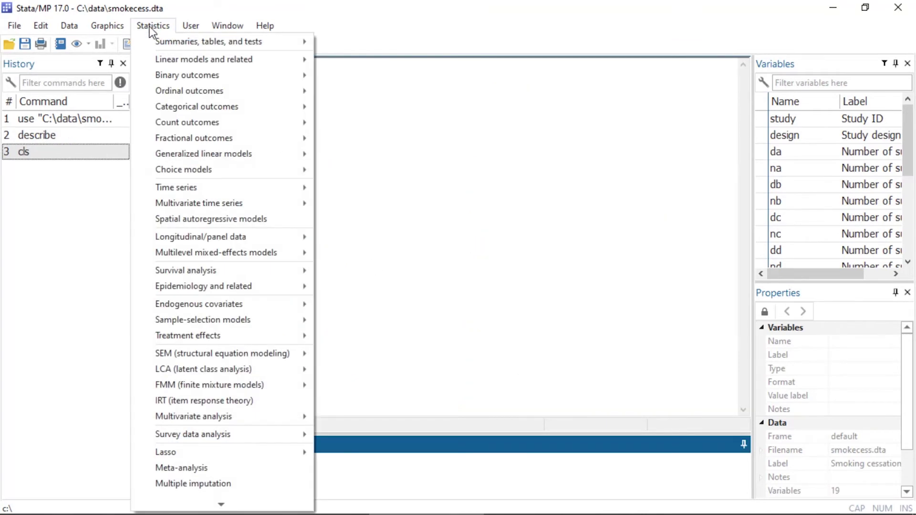
pyautogui.click(213, 469)
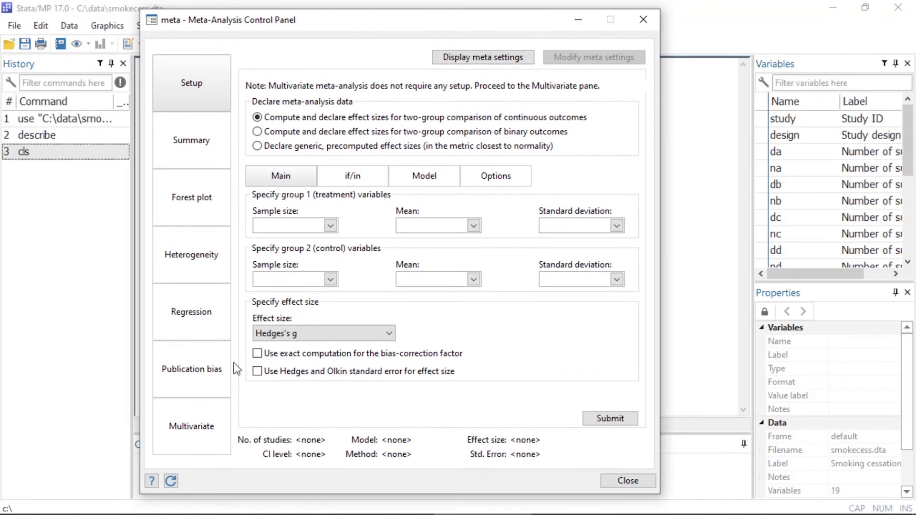
pyautogui.click(190, 427)
pyautogui.click(625, 158)
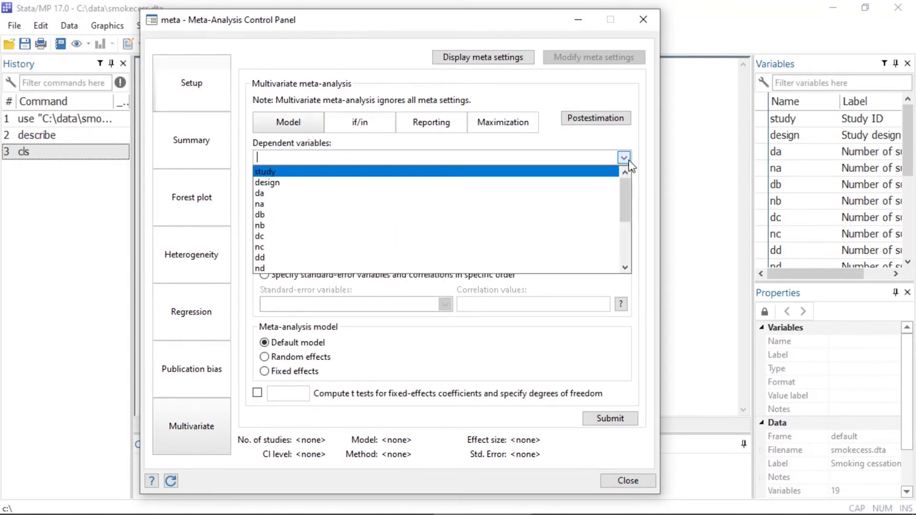
pyautogui.scroll(-2, 332, 215)
pyautogui.click(332, 214)
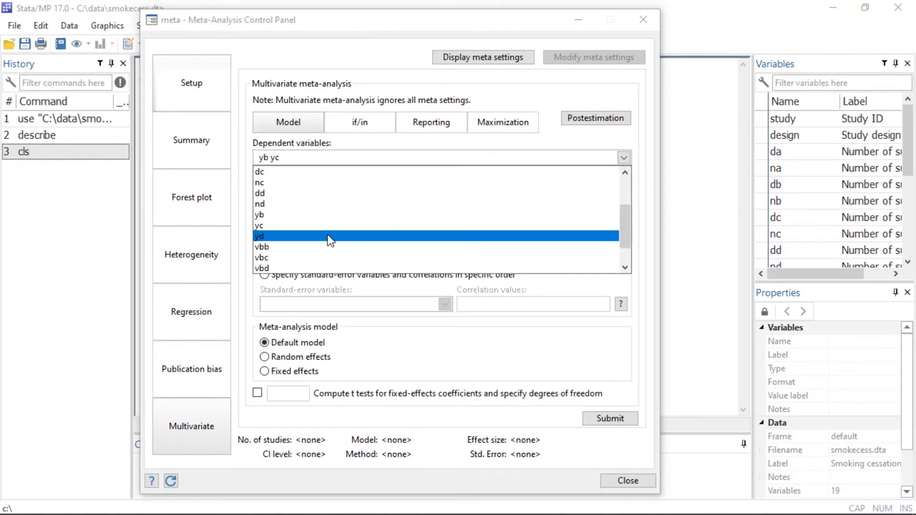
pyautogui.click(331, 236)
pyautogui.click(394, 158)
# Set vbb, vbc, vbd, vcc, vcd and vdd as the variance–covariance variables
pyautogui.click(603, 257)
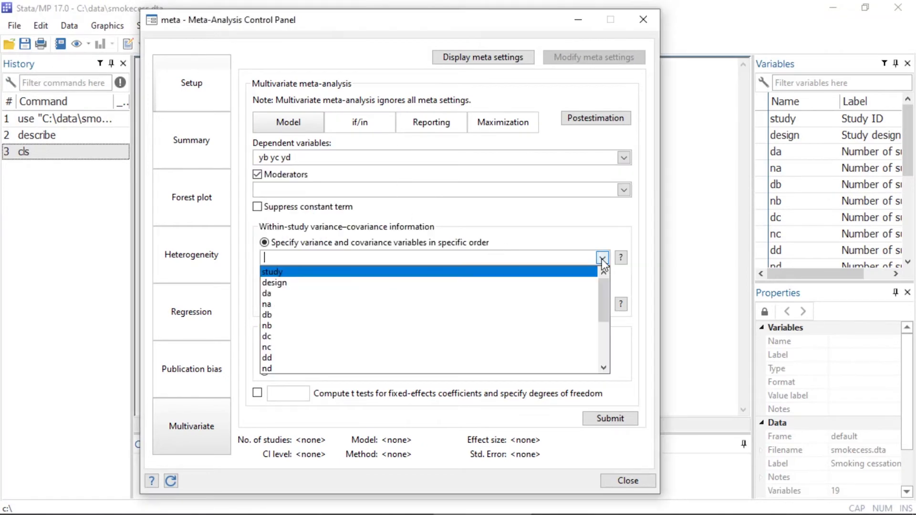
pyautogui.moveTo(604, 271); pyautogui.dragTo(605, 319)
pyautogui.click(387, 315)
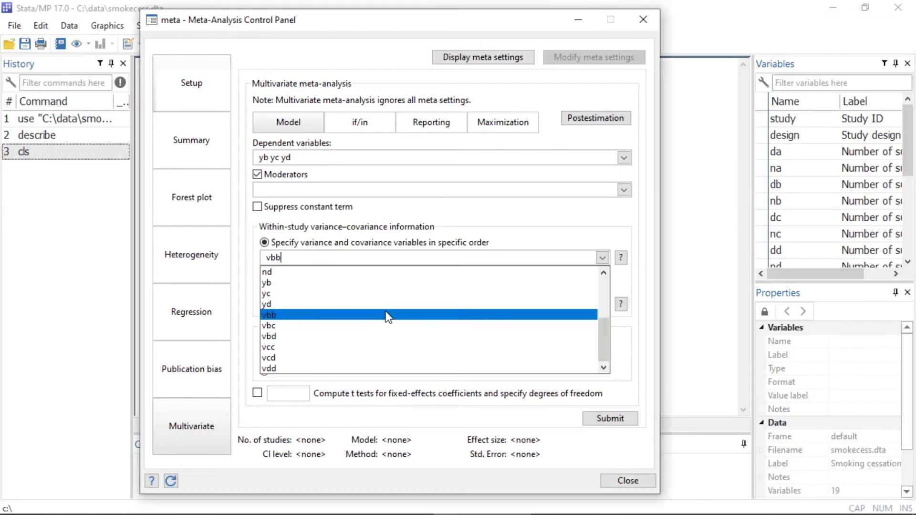
pyautogui.click(390, 337)
pyautogui.click(390, 358)
pyautogui.click(621, 355)
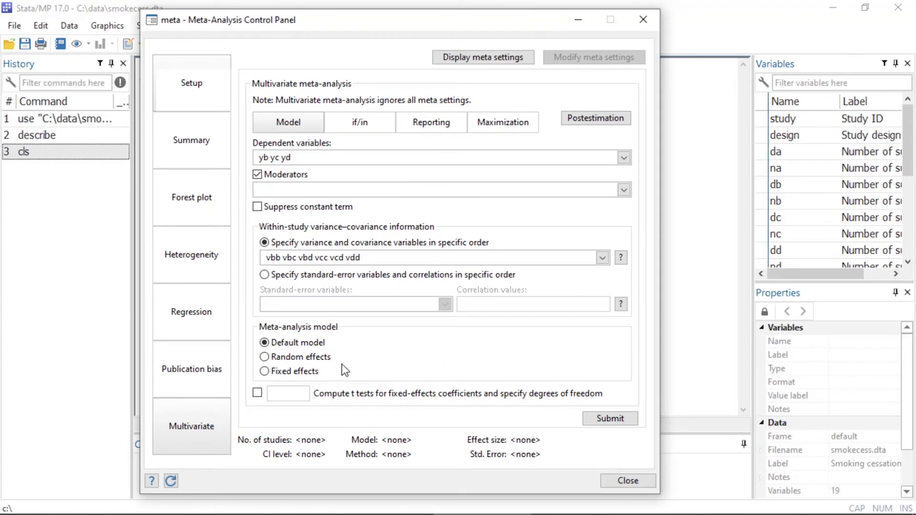
# Use a random-effects REML model with Jackson–Riley standard-error adjustment ticked in RE options
pyautogui.click(265, 371)
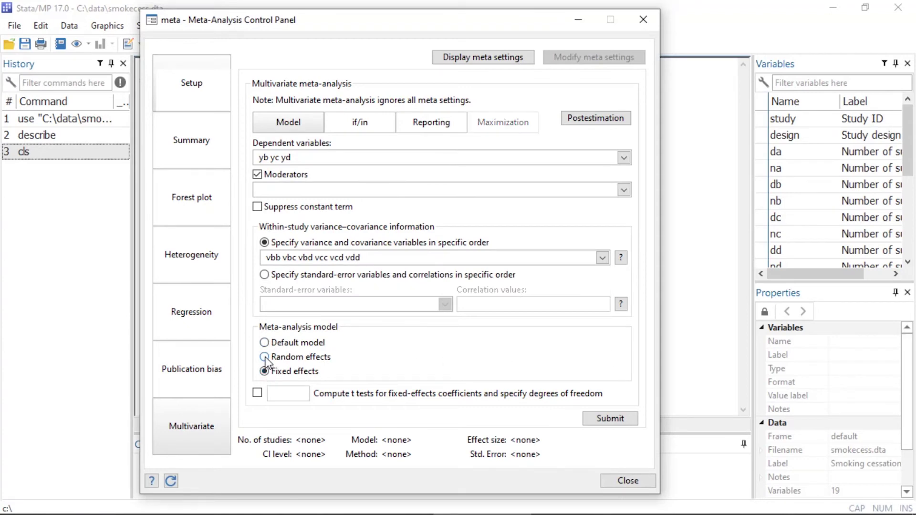
pyautogui.click(265, 357)
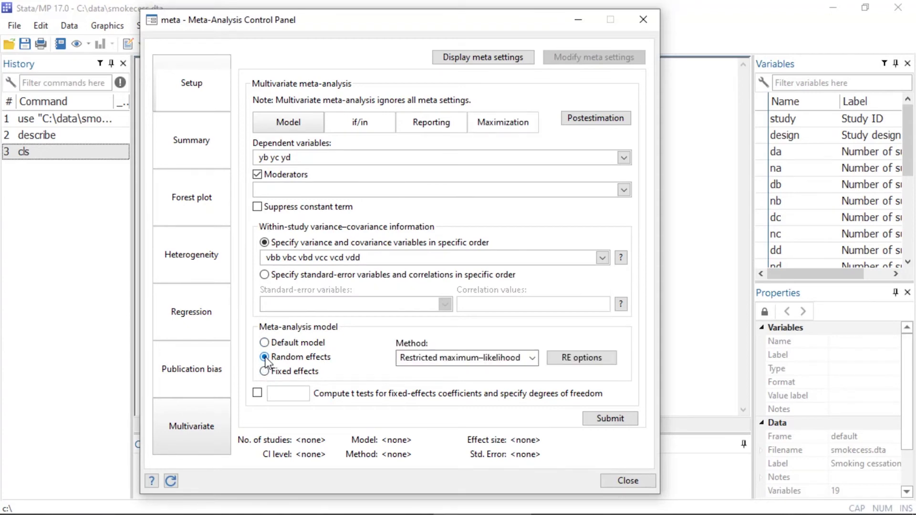
pyautogui.click(534, 357)
pyautogui.click(533, 357)
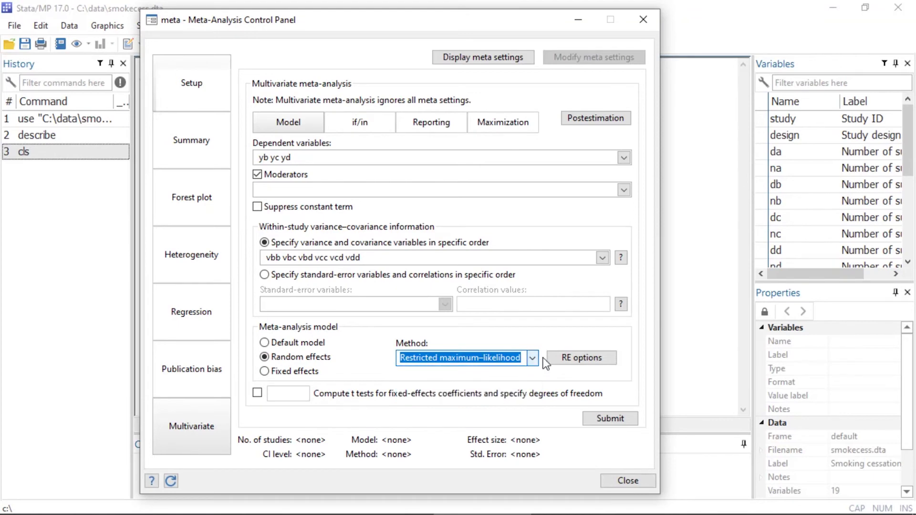
pyautogui.click(557, 364)
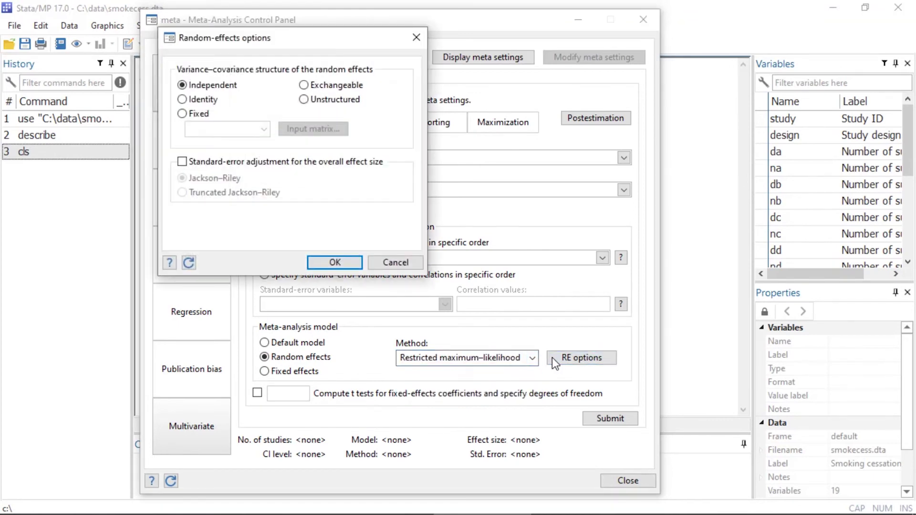
pyautogui.click(183, 161)
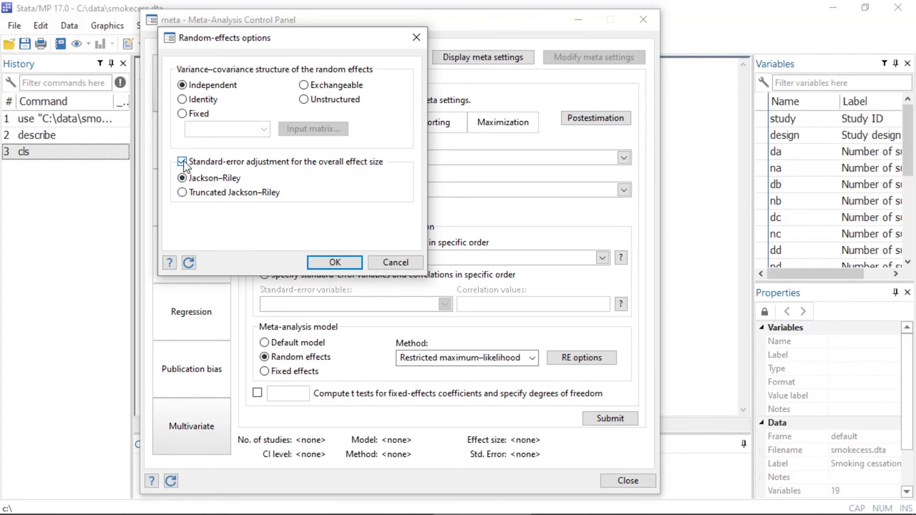
pyautogui.click(318, 265)
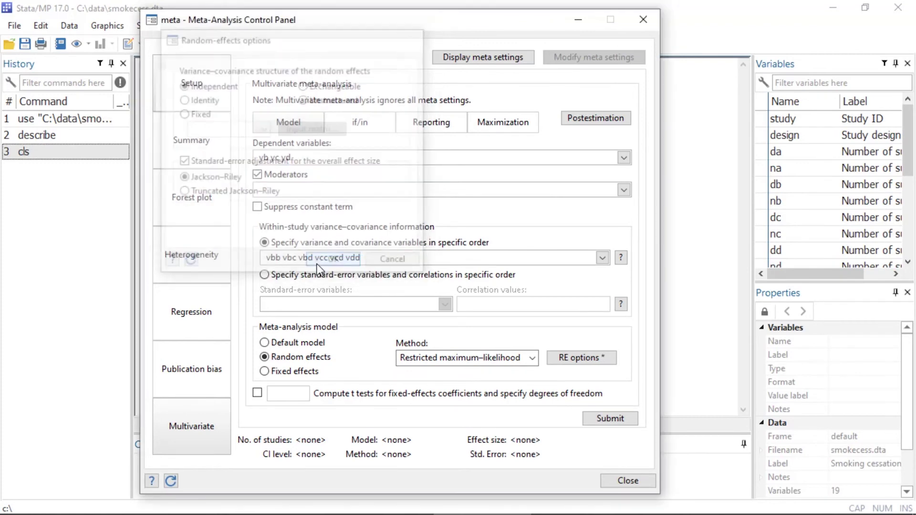
# Set the Meta-analysis model back to Fixed effects instead of random effects
pyautogui.click(265, 372)
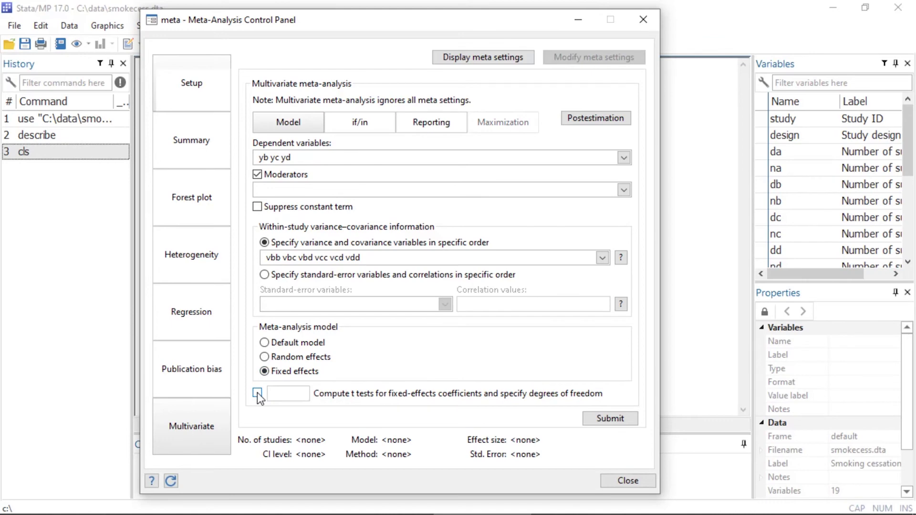